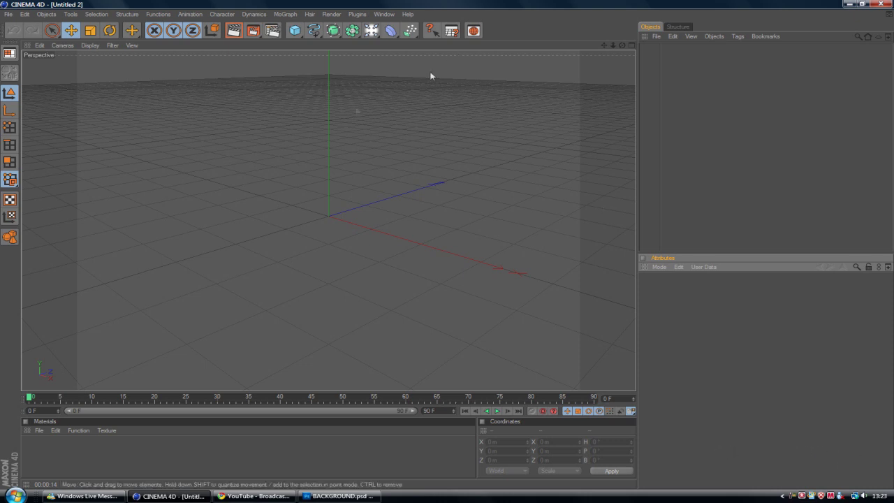
Add a MoGraph Text object and set its font to Molot Bold Italic
left_click(286, 14)
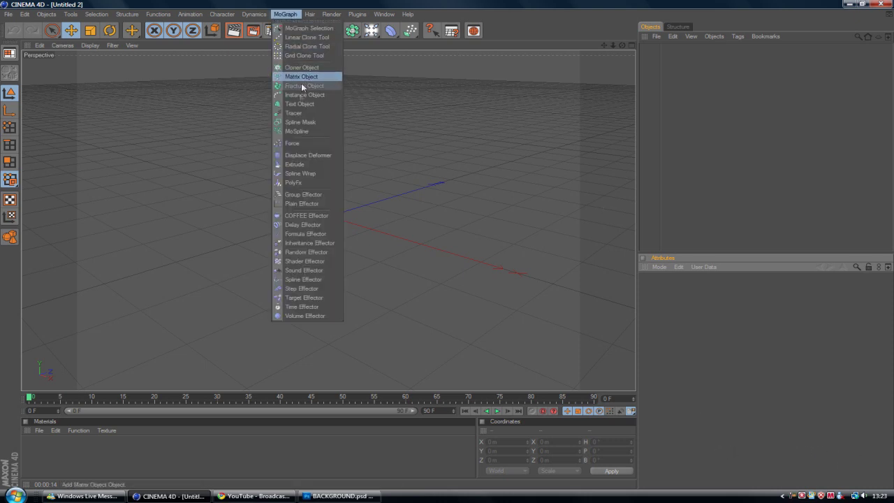
left_click(299, 103)
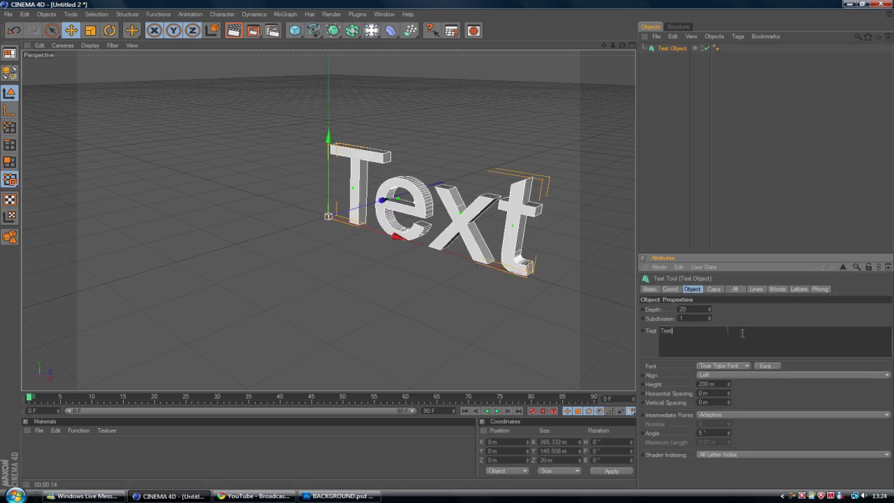
double_click(744, 333)
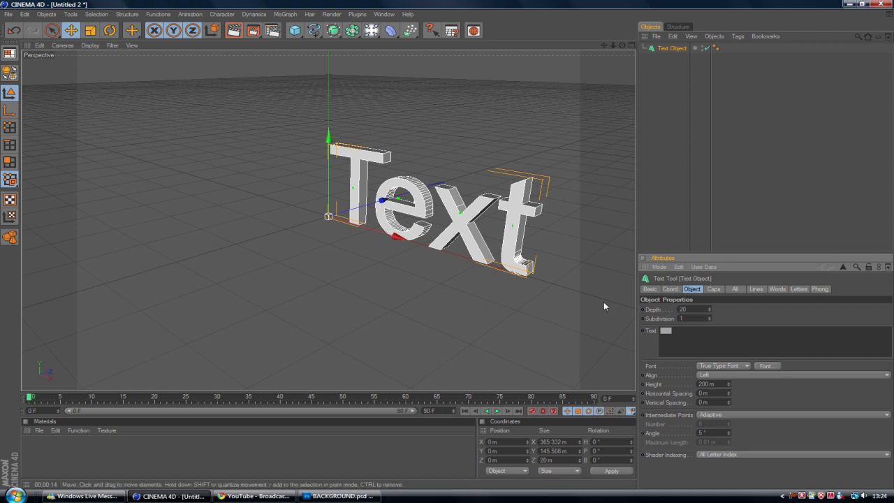
left_click(765, 365)
scroll(31, 106, "down", 20)
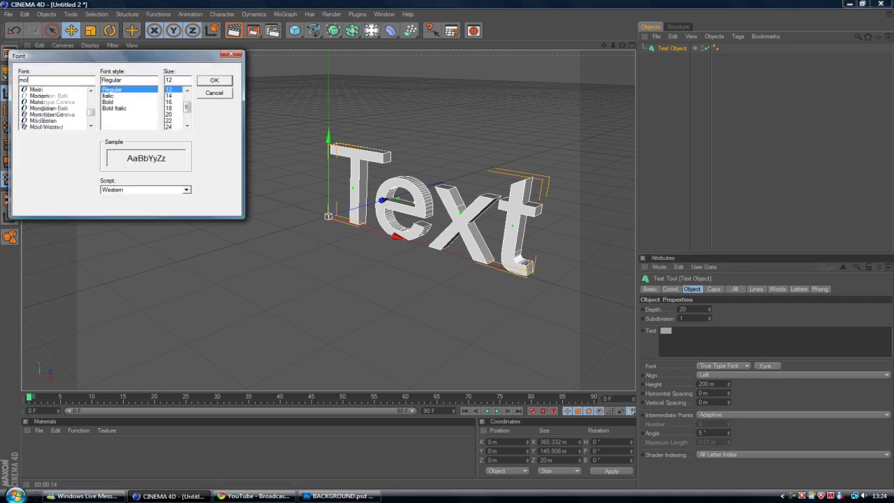
left_click(36, 89)
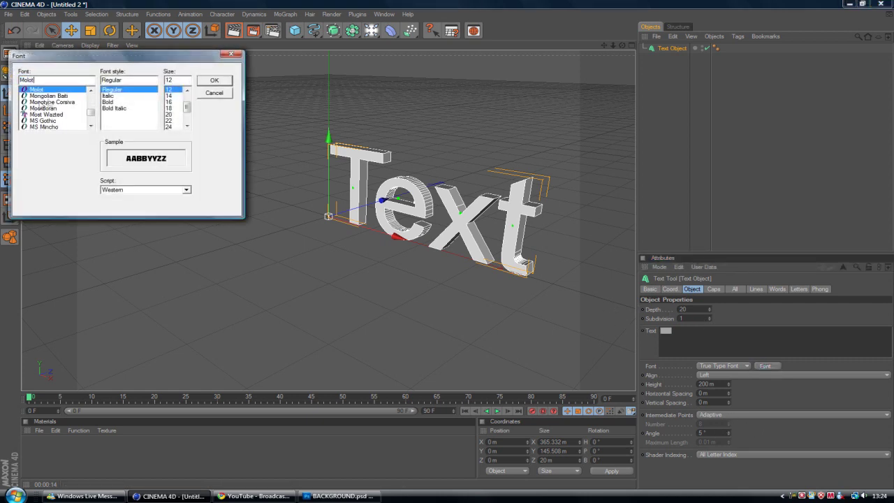
left_click(108, 102)
left_click(113, 108)
left_click(211, 82)
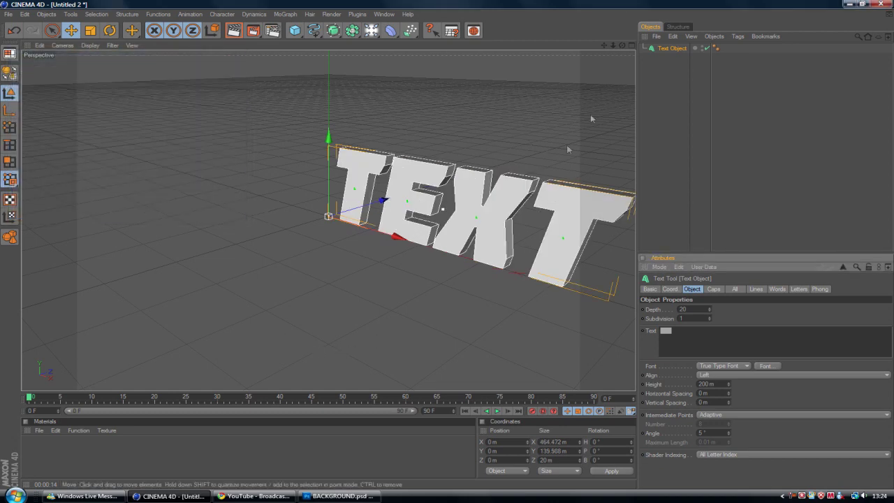
Set the text's extrusion depth to 100 m
left_click_drag(612, 45, 705, 377)
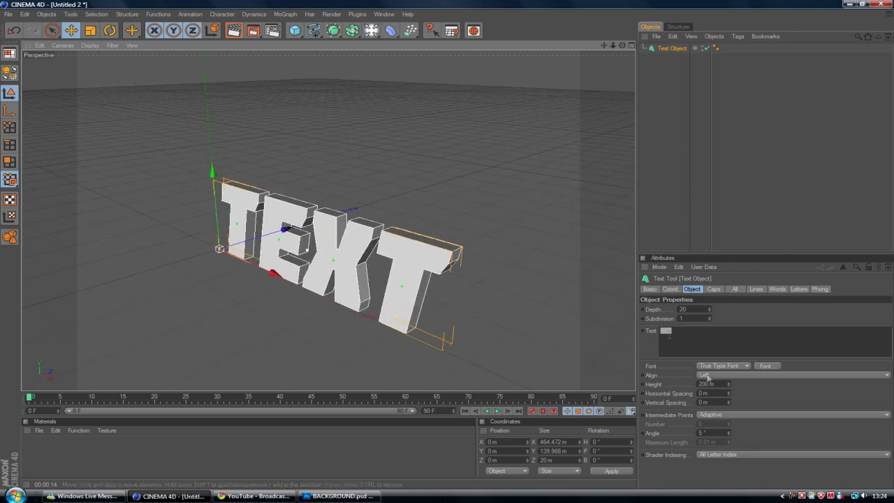
left_click(688, 309)
type("100")
key("Tab")
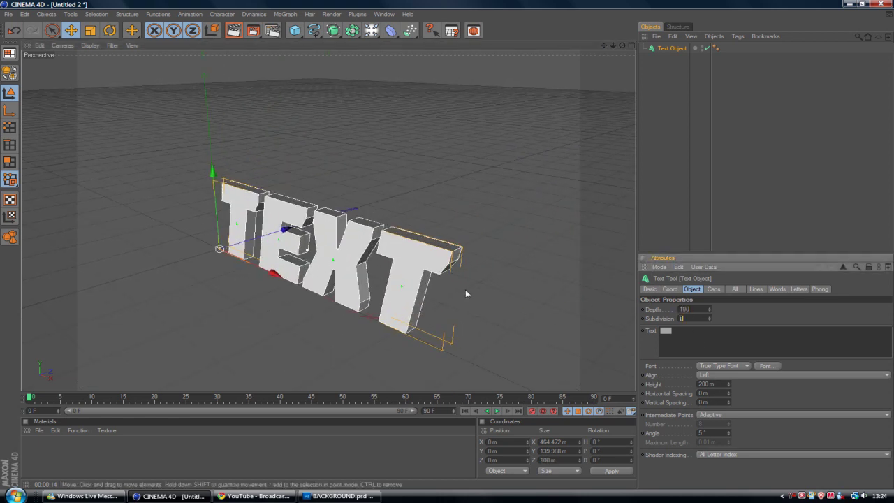
Give the front and back caps a Fillet Cap with a 3 m radius
left_click(714, 288)
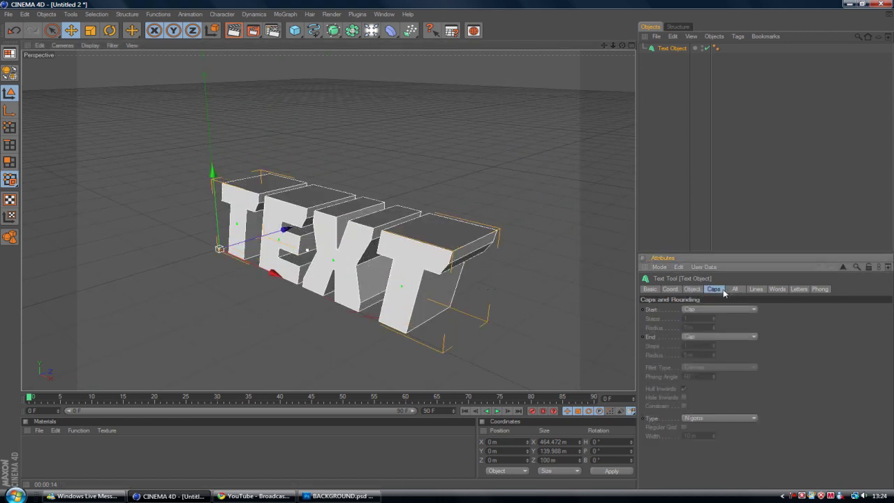
left_click(708, 309)
left_click(707, 345)
left_click(717, 336)
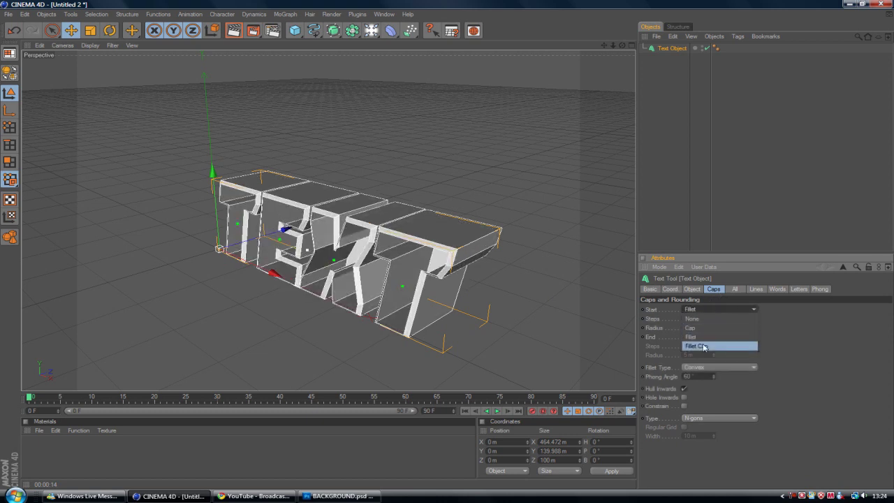
left_click(706, 346)
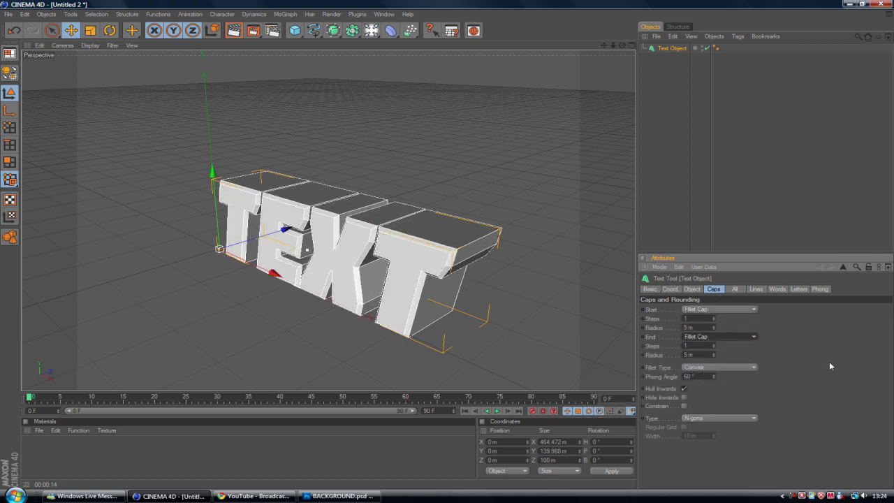
left_click(781, 201)
left_click(478, 264)
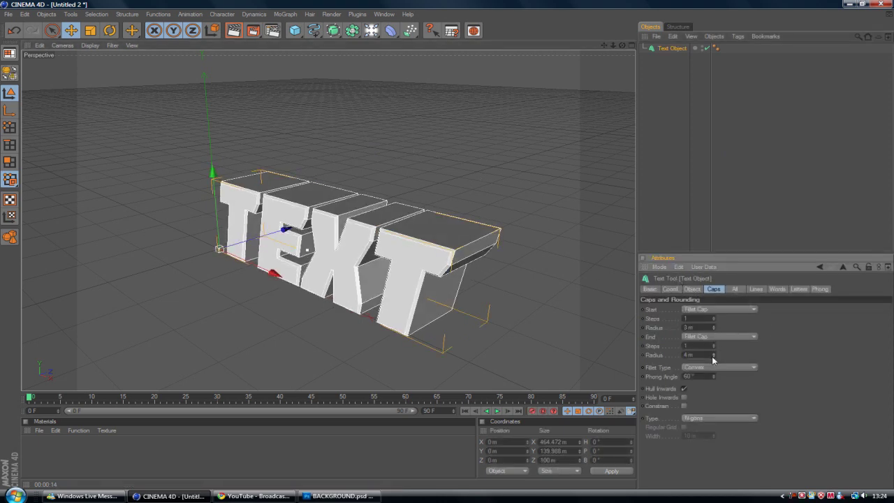
left_click_drag(713, 356, 714, 360)
left_click(722, 222)
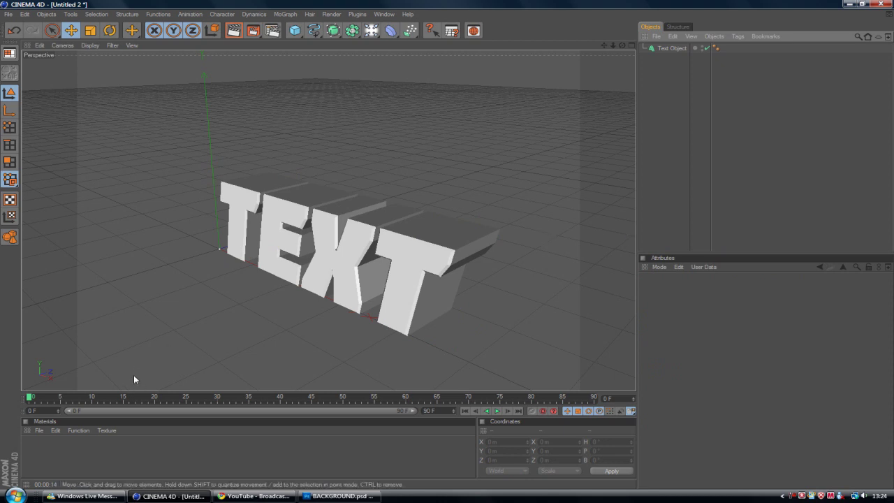
Create material Mat with the scratch grunge wall image as its colour texture, without copying the file
double_click(62, 457)
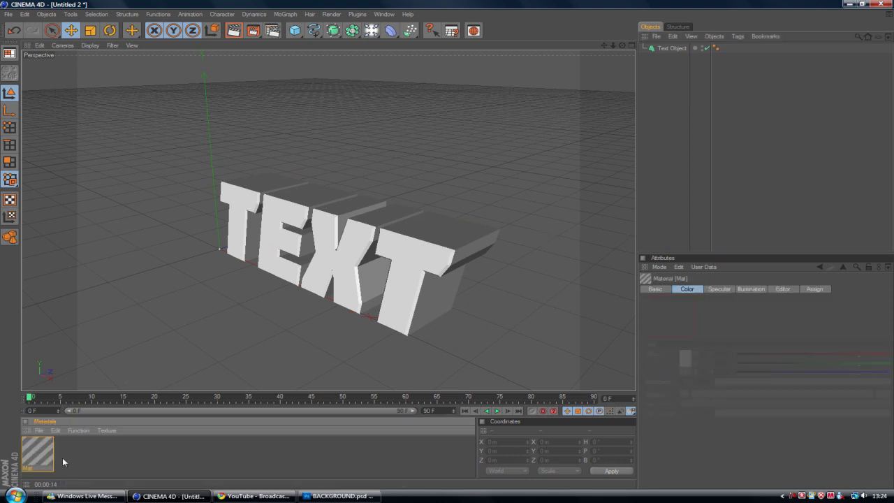
double_click(37, 451)
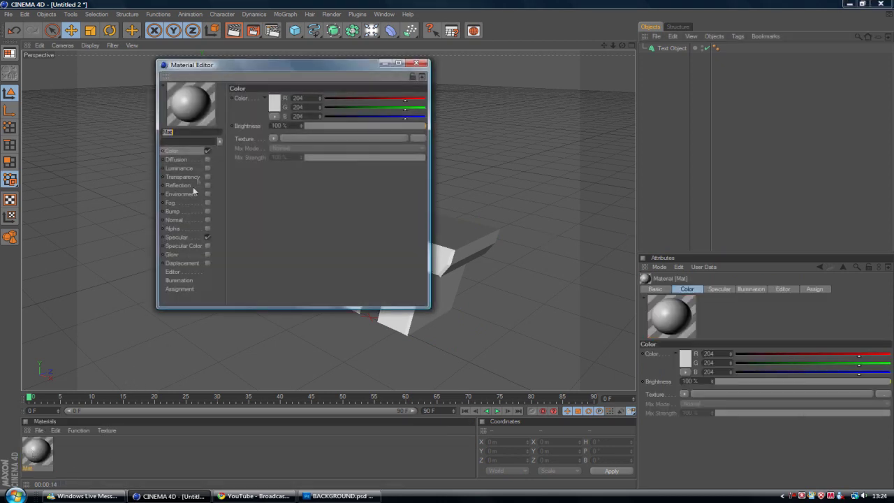
left_click(273, 138)
left_click(278, 162)
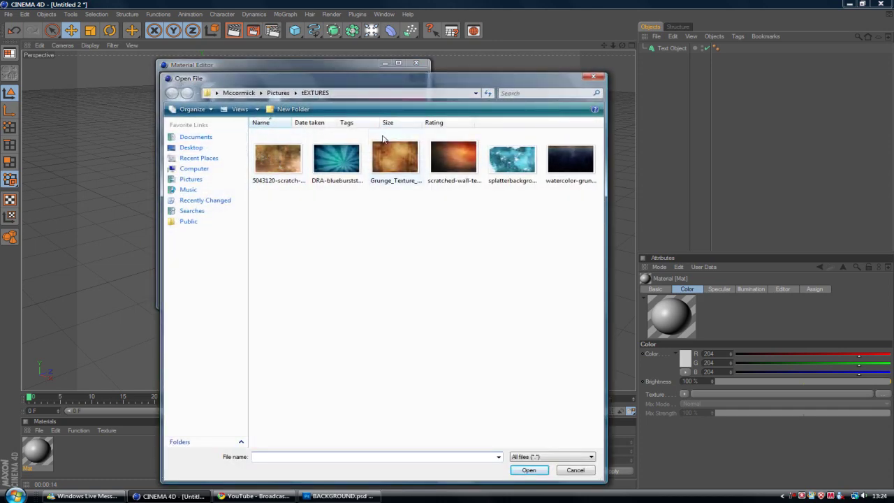
left_click(395, 159)
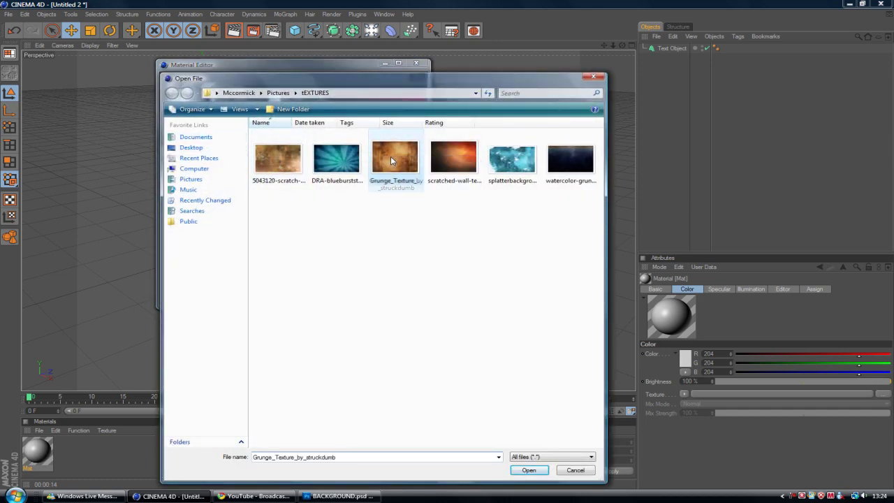
left_click(279, 159)
double_click(279, 160)
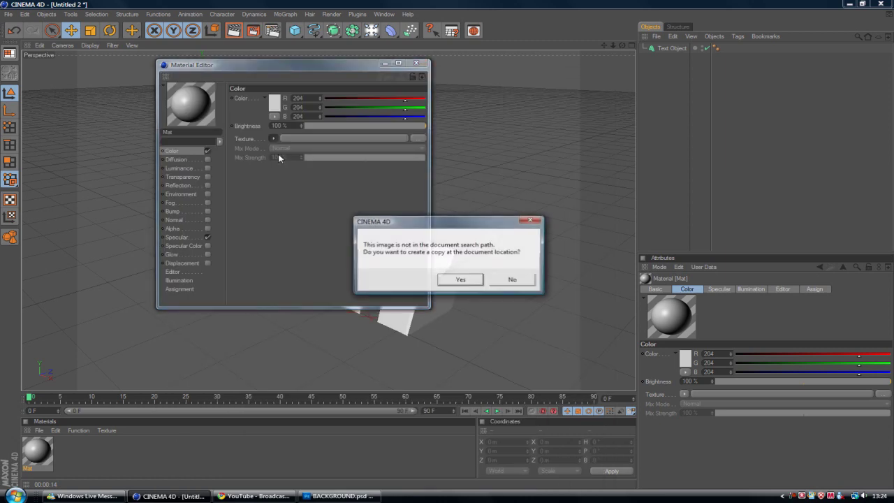
left_click(513, 280)
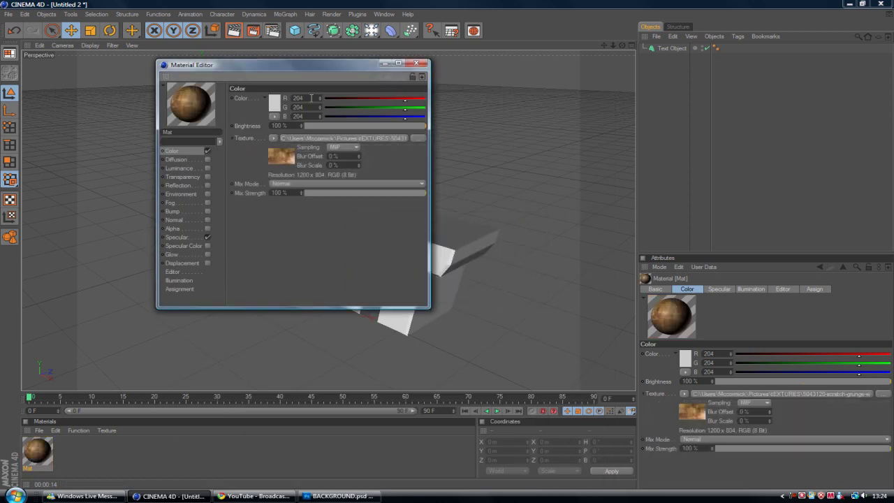
left_click(415, 63)
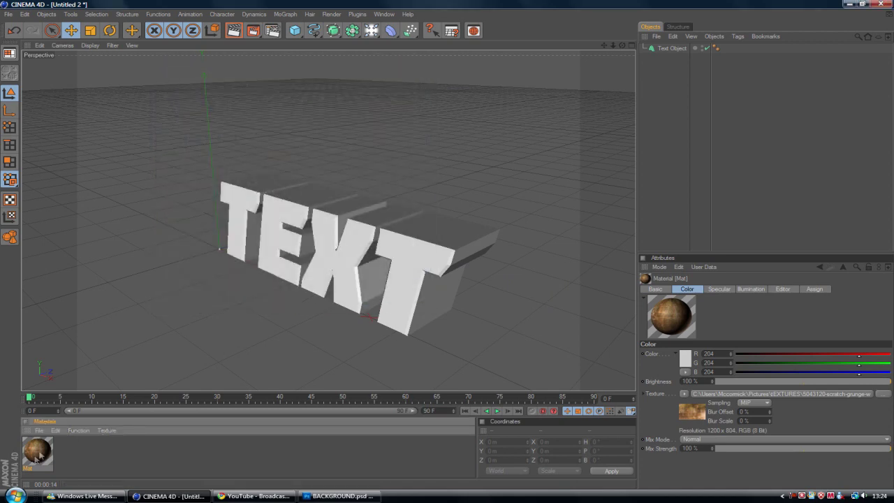
Apply Mat to the TEXT and place a new light above and in front of it
left_click_drag(38, 452, 389, 256)
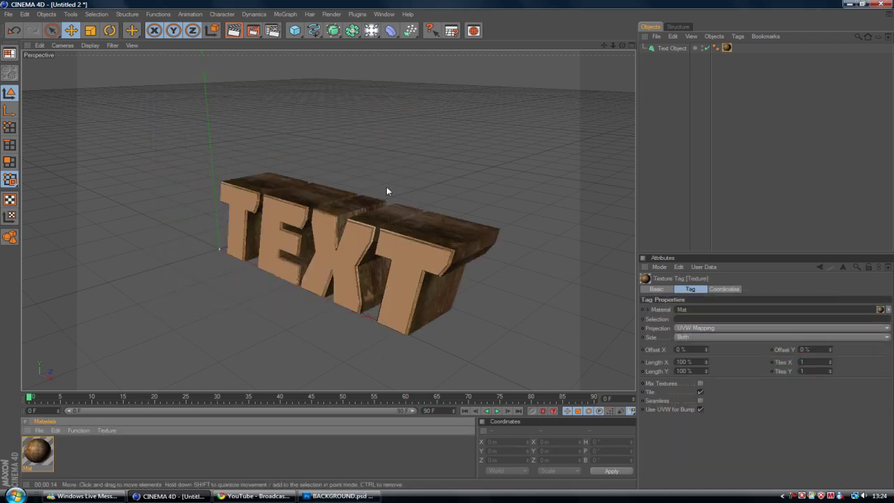
left_click(371, 30)
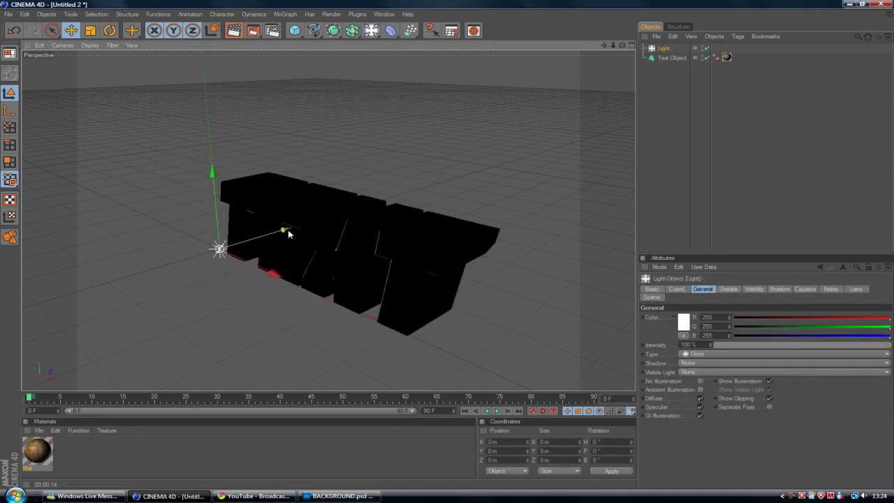
left_click_drag(285, 231, 183, 258)
left_click_drag(87, 209, 62, 76)
scroll(168, 215, "down", 5)
mouse_move(256, 206)
left_mouse_down()
mouse_move(287, 215)
mouse_move(252, 200)
left_mouse_up()
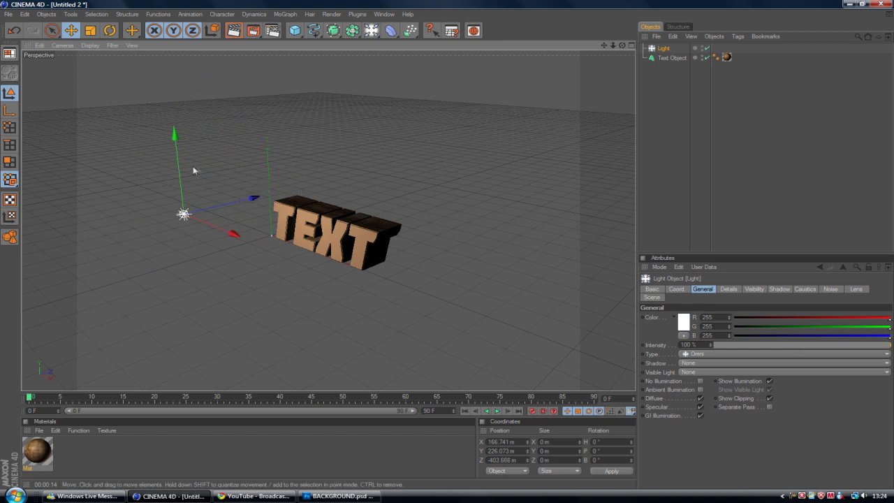
left_click_drag(178, 168, 178, 150)
scroll(480, 199, "up", 3)
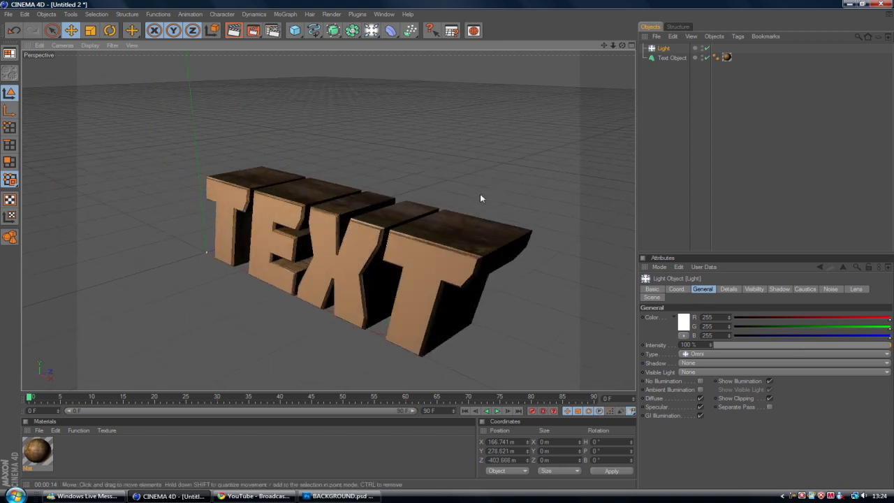
scroll(447, 154, "up", 3)
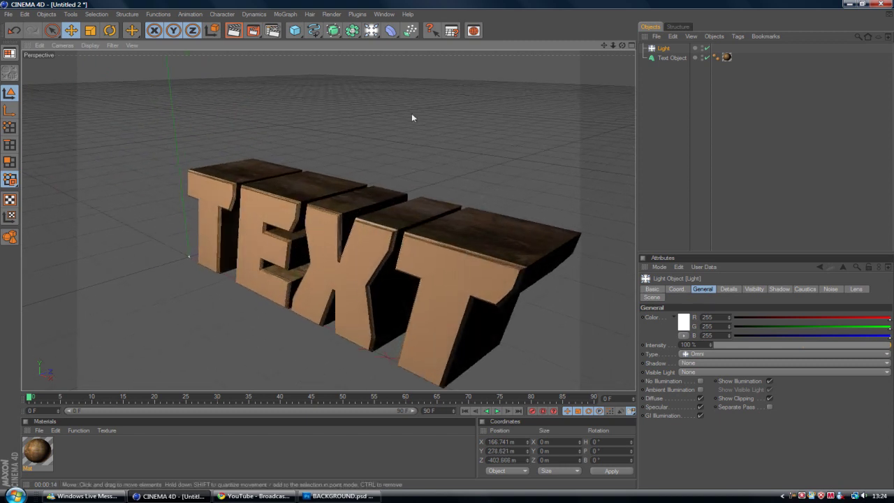
Test-render the textured TEXT and bring up its texture tag's mapping settings
left_click(233, 32)
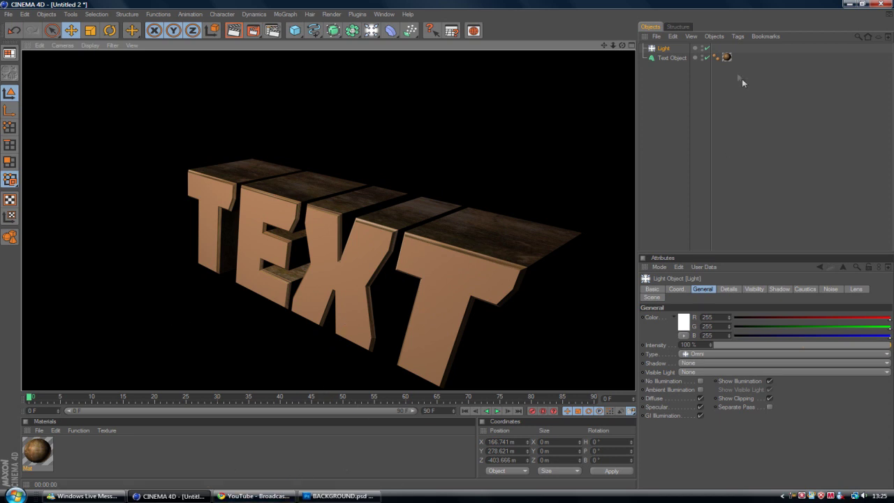
left_click(726, 58)
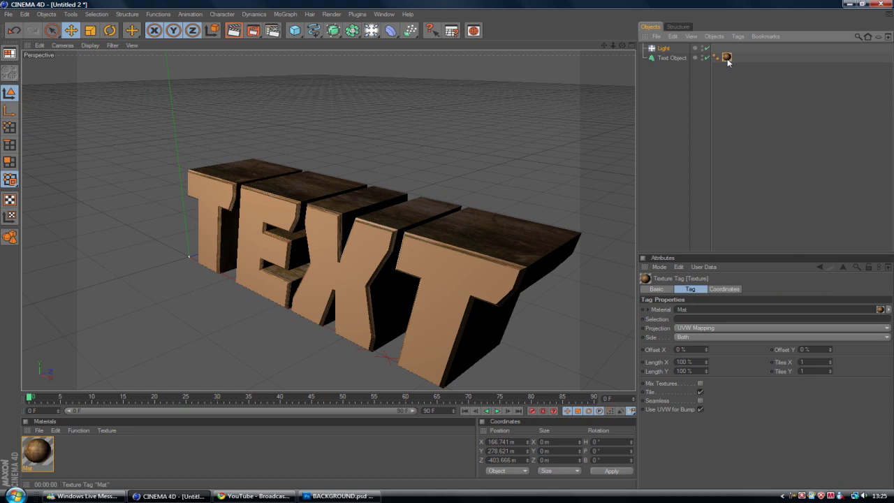
mouse_move(727, 58)
left_mouse_down("ctrl")
mouse_move(732, 106)
mouse_move(727, 58)
left_mouse_up("ctrl")
Set the first texture tag to Cubic projection with Seamless tiling
left_click(686, 328)
left_click(684, 365)
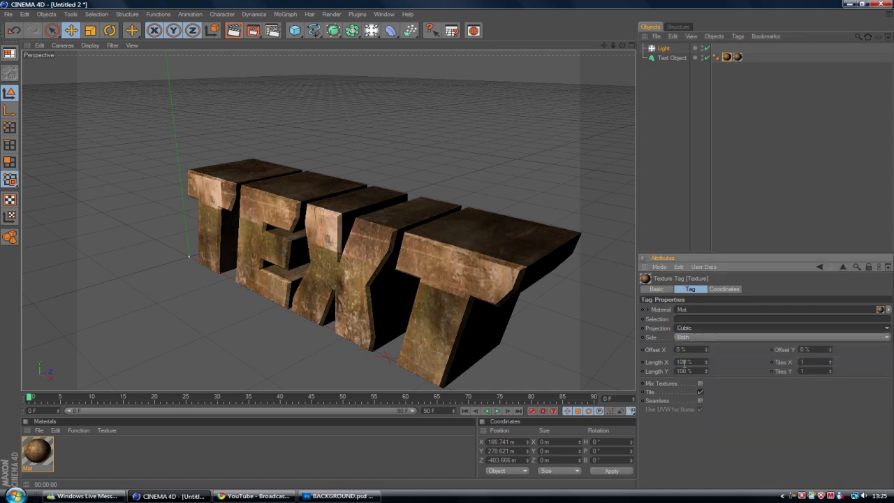
left_click(700, 401)
left_click(726, 166)
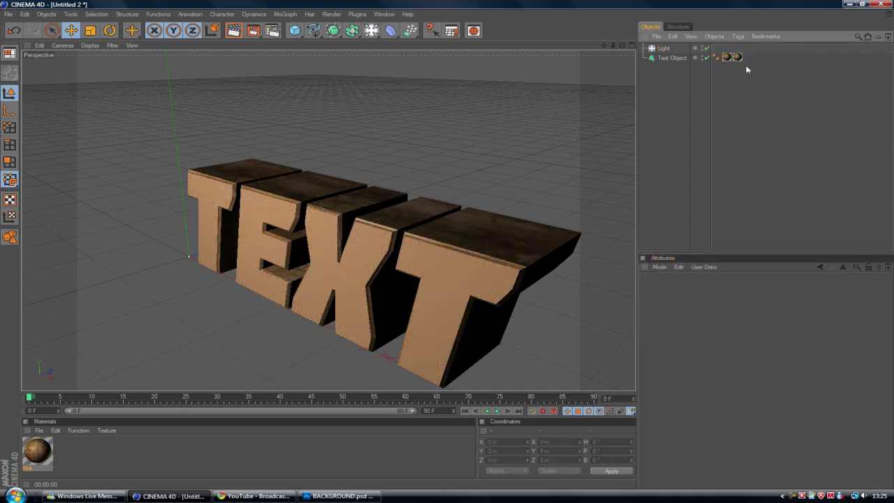
Switch the second texture tag's projection to Flat and render a preview
left_click(737, 58)
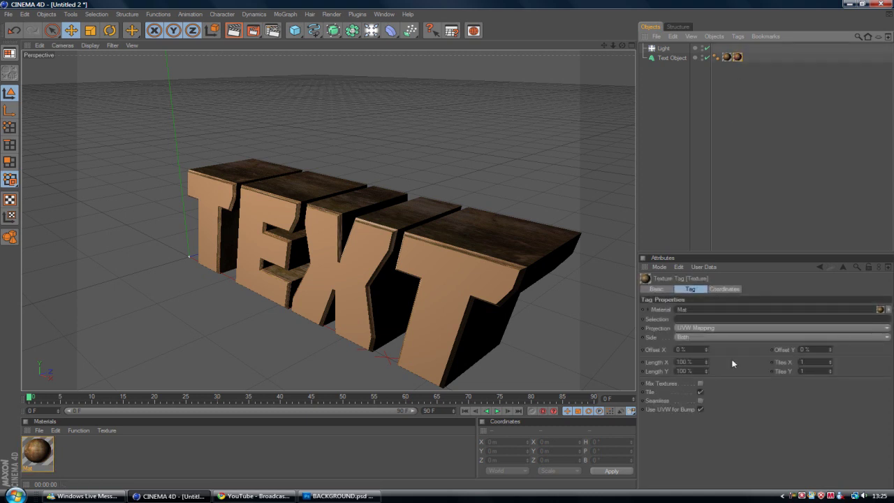
left_click(733, 327)
left_click(713, 356)
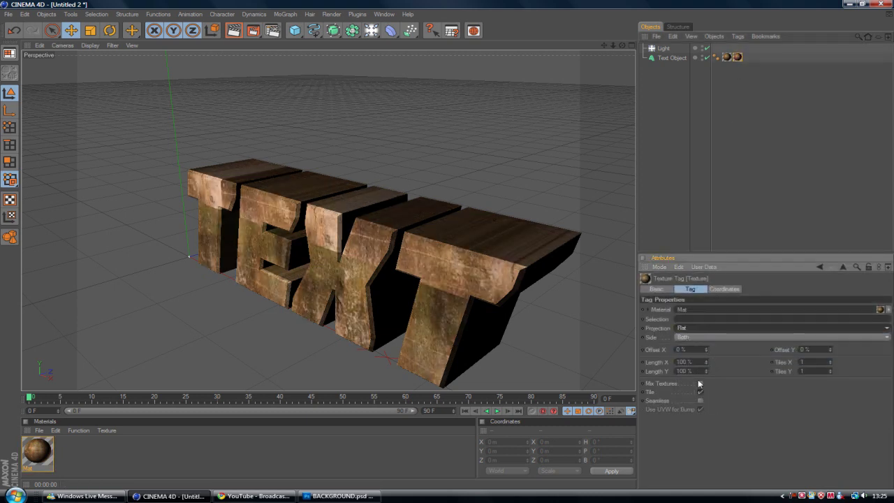
left_click(703, 319)
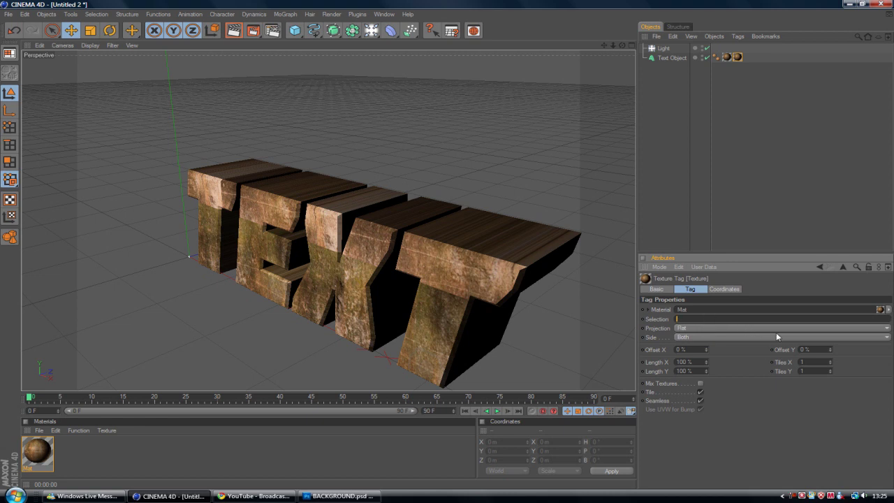
left_click(695, 203)
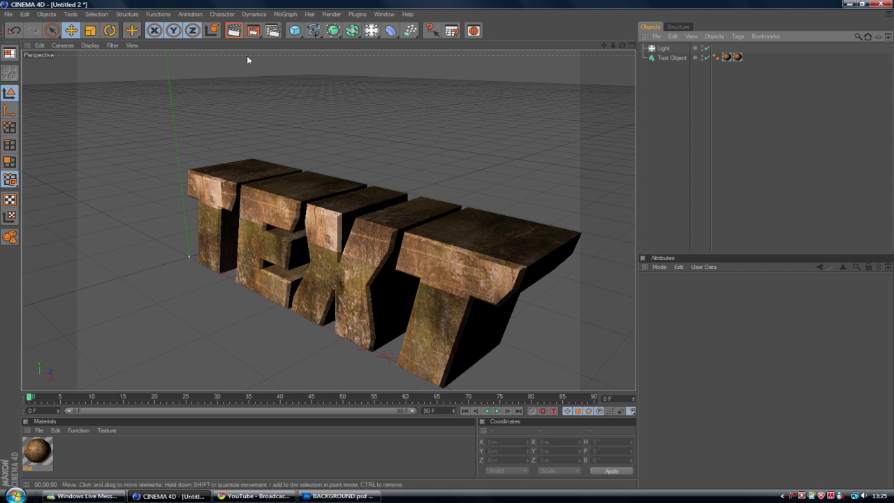
left_click(238, 36)
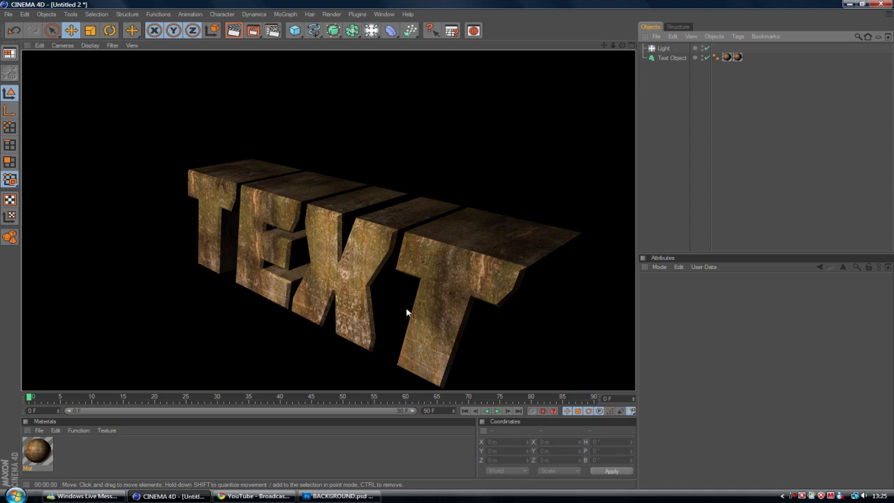
Zoom the perspective view closer to the TEXT and render it again
scroll(407, 311, "down", 3)
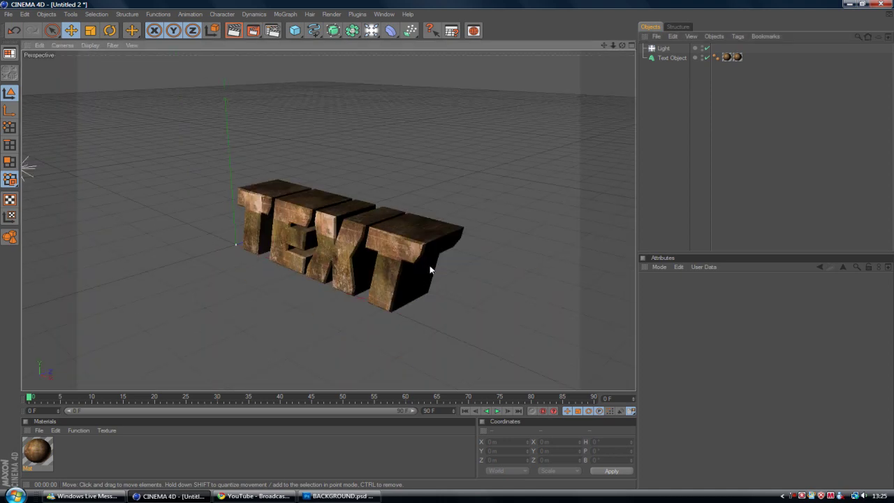
scroll(430, 269, "up", 3)
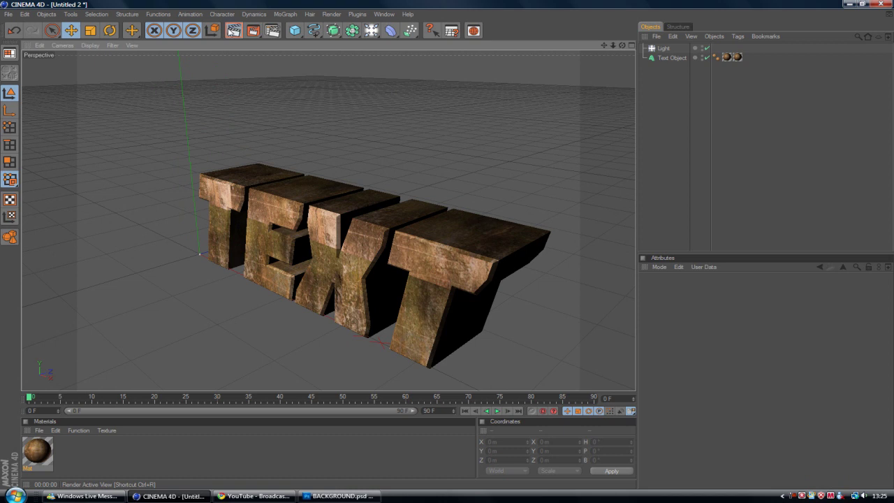
left_click(234, 30)
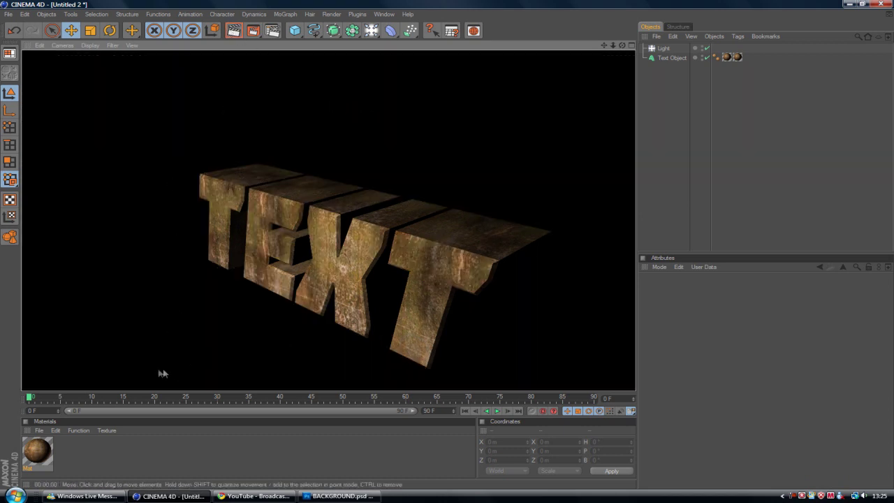
Wrap Mat's colour texture in a Filter shader and open its settings
double_click(38, 449)
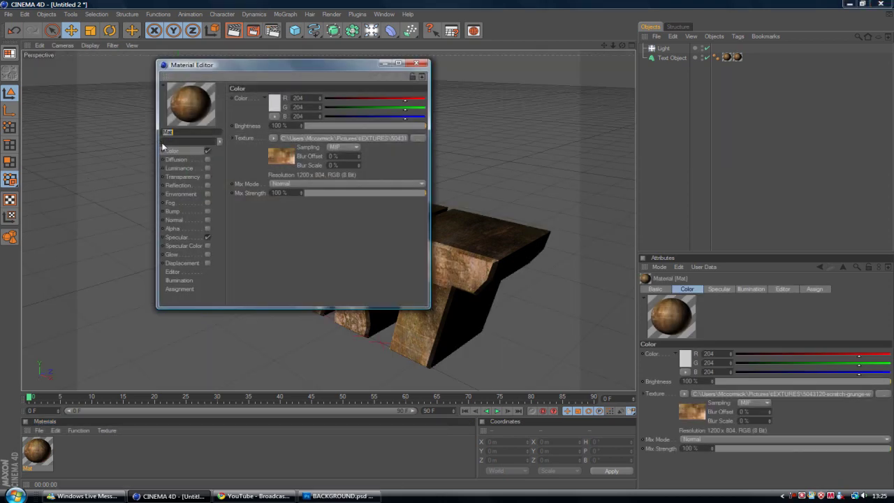
left_click(276, 139)
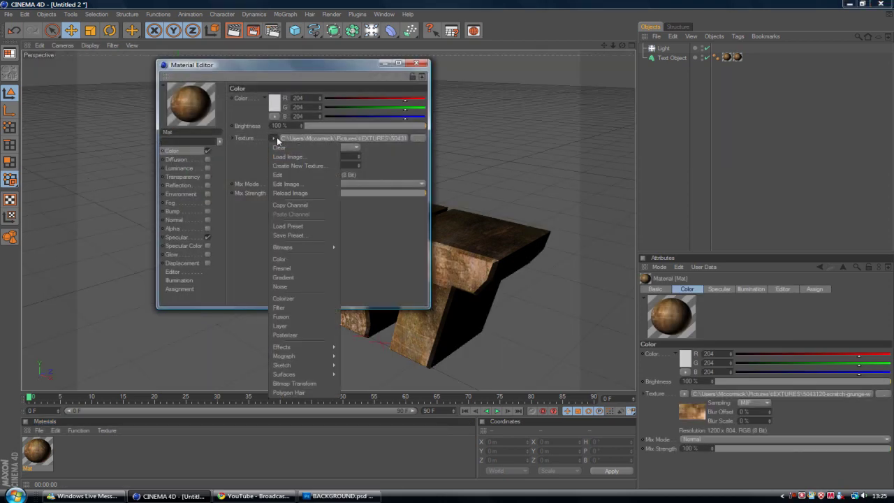
left_click(279, 307)
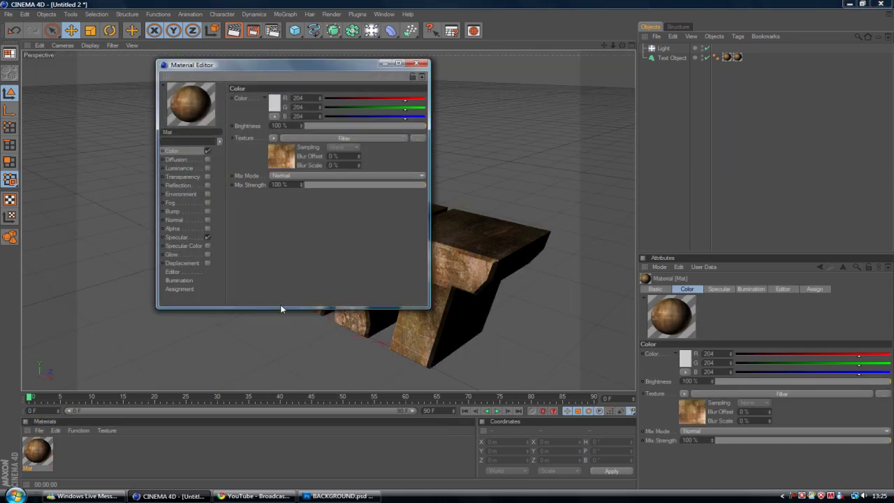
left_click(312, 139)
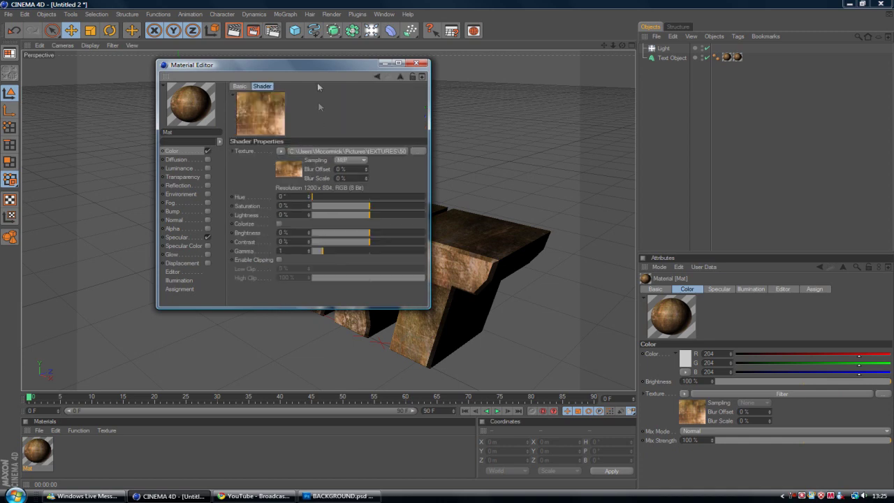
left_click_drag(325, 67, 684, 73)
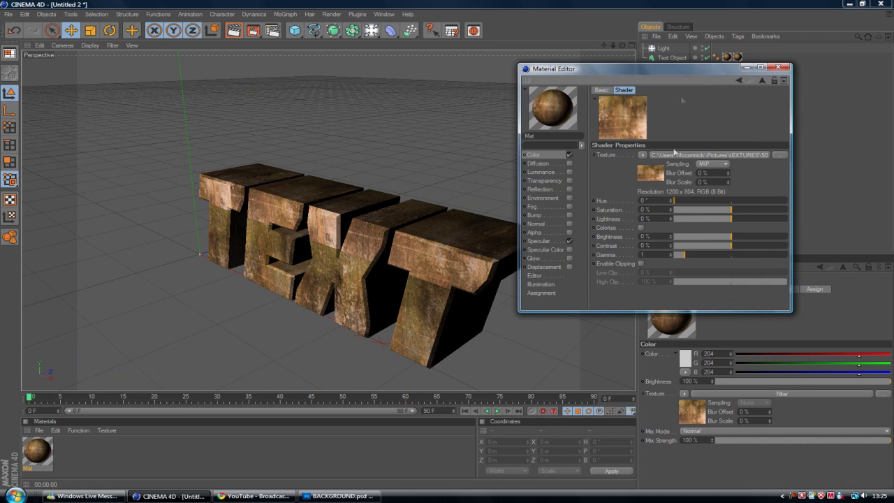
Set the filter to Hue 69°, Saturation -40%, Lightness -22% and Contrast 40%
left_click_drag(674, 201, 767, 209)
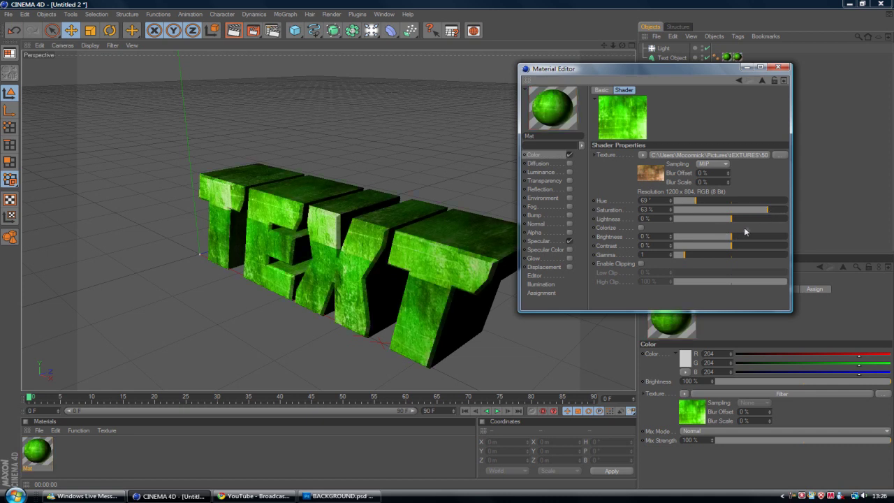
left_click_drag(749, 210, 782, 257)
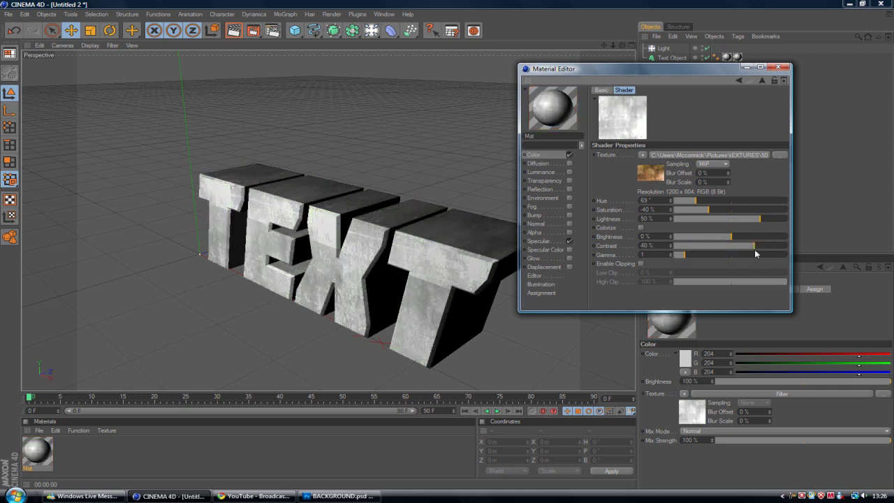
left_click_drag(748, 218, 726, 219)
left_click(719, 218)
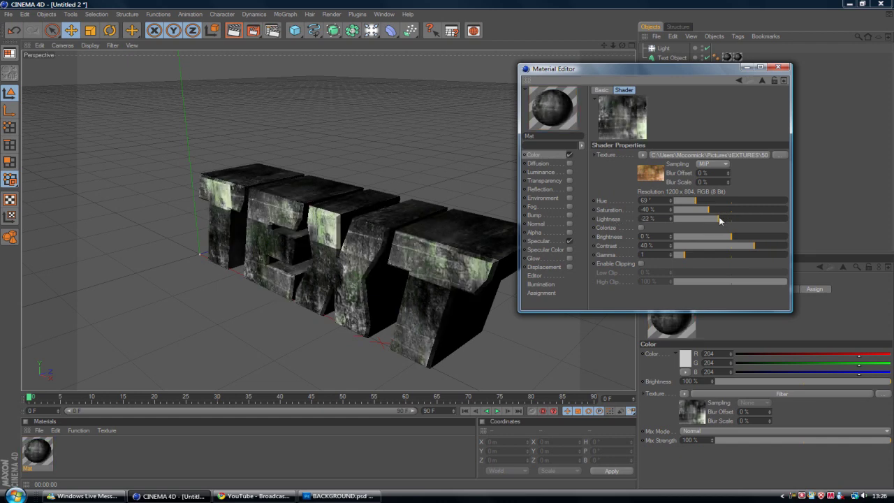
left_click(778, 67)
Add Global Illumination and AO 10% presets to the render settings, then test-render the scene
scroll(456, 83, "down", 3)
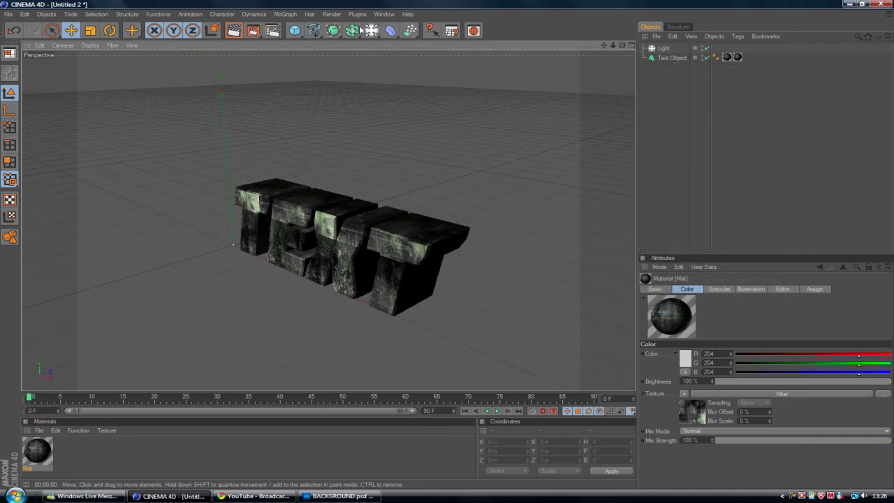
left_click(331, 14)
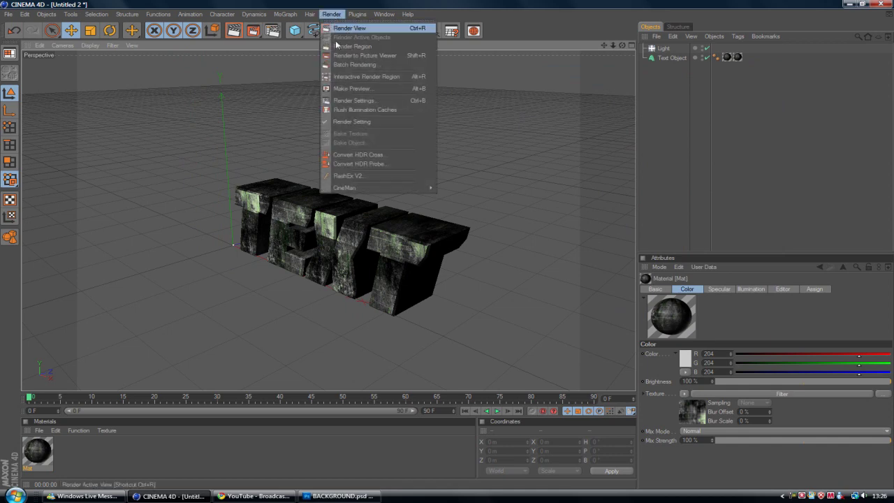
left_click(349, 100)
left_click(160, 171)
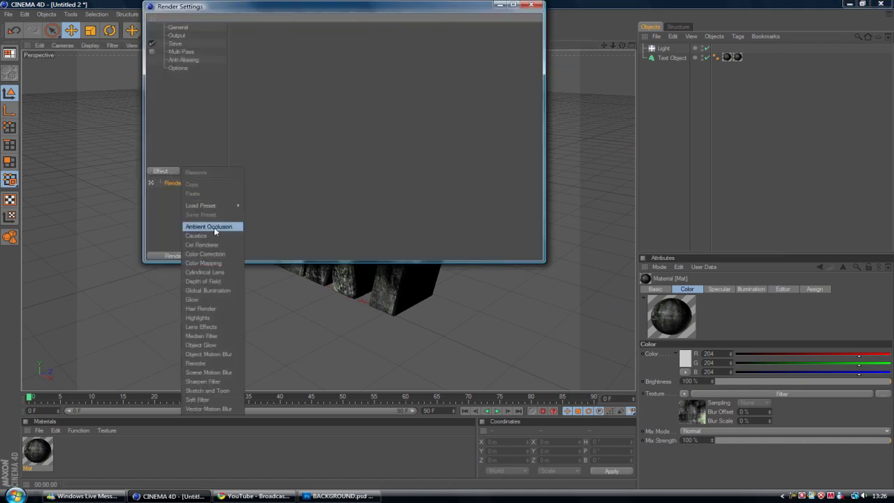
mouse_move(223, 205)
left_click(258, 213)
left_click(160, 171)
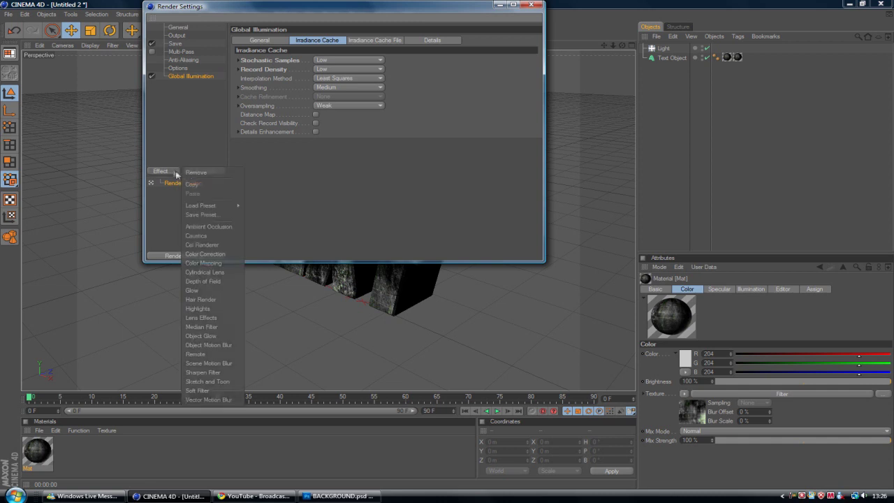
left_click(279, 206)
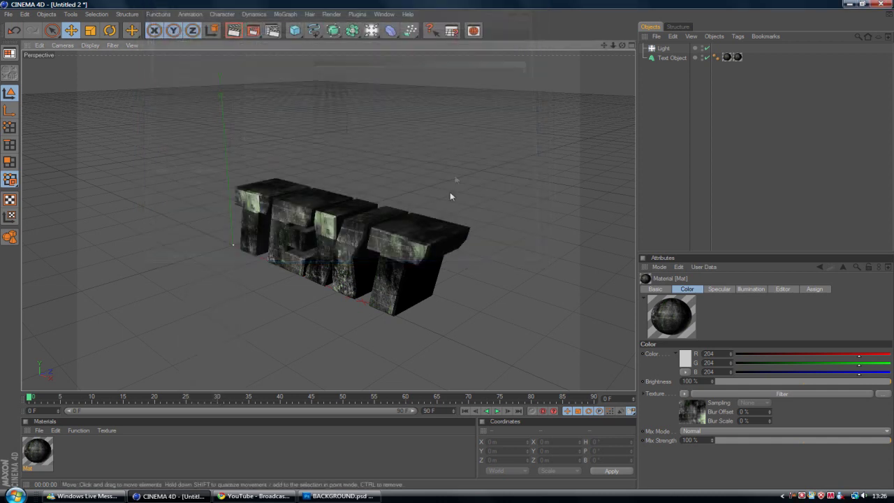
scroll(450, 198, "up", 2)
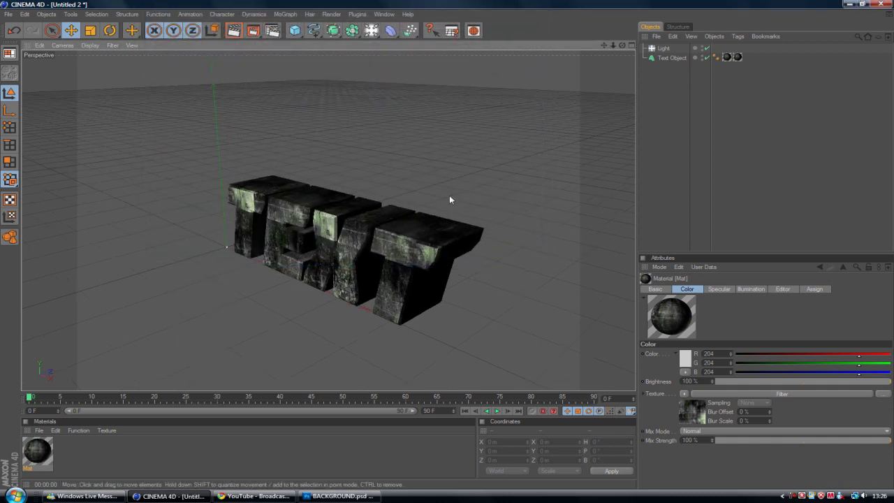
left_click(233, 31)
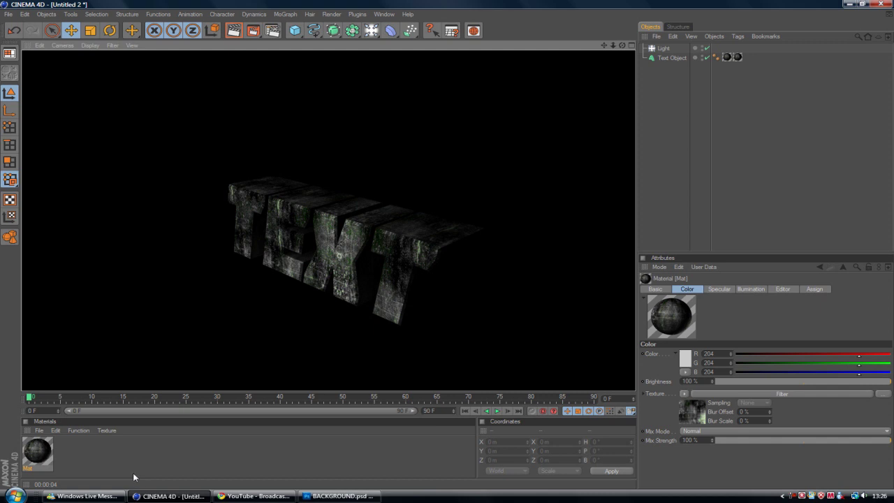
left_click(235, 446)
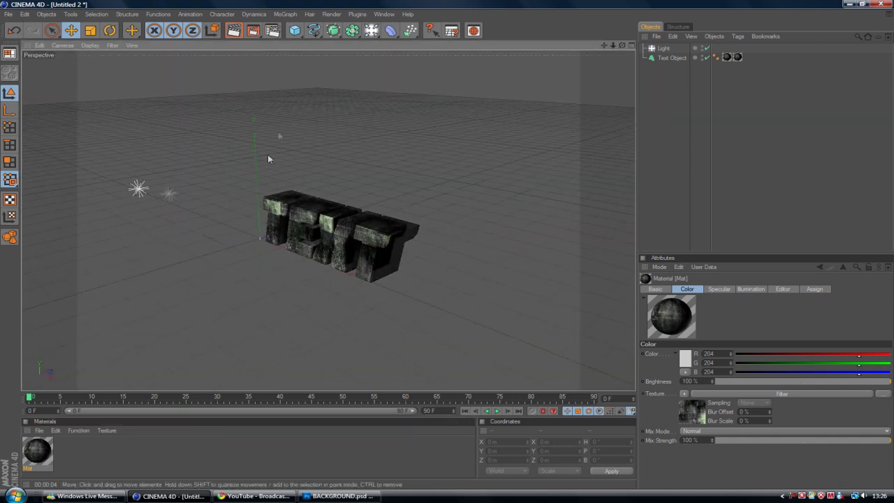
Add a second omni light at roughly X 718, Y 142, Z -79 and render the view
left_click(372, 30)
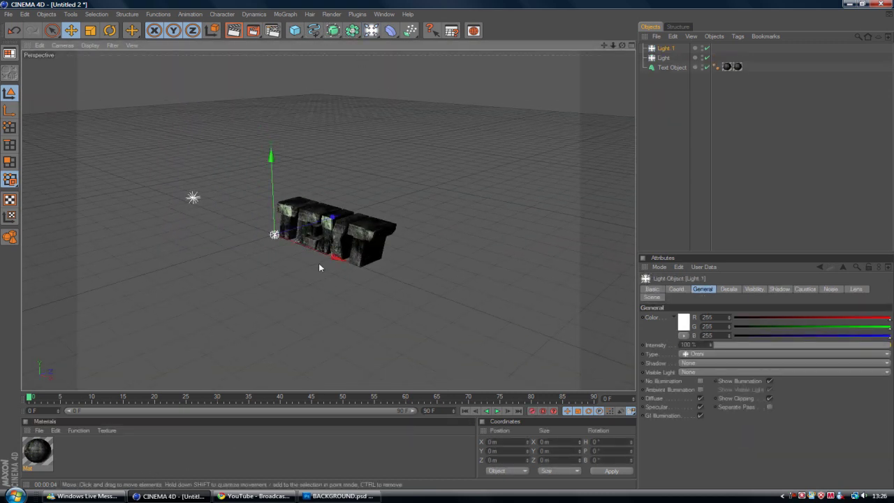
left_click_drag(319, 262, 510, 331)
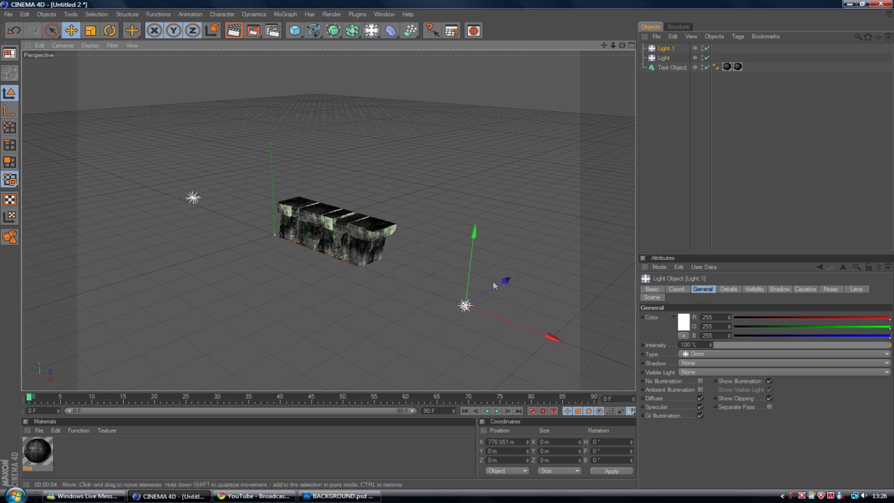
left_click_drag(481, 255, 432, 215)
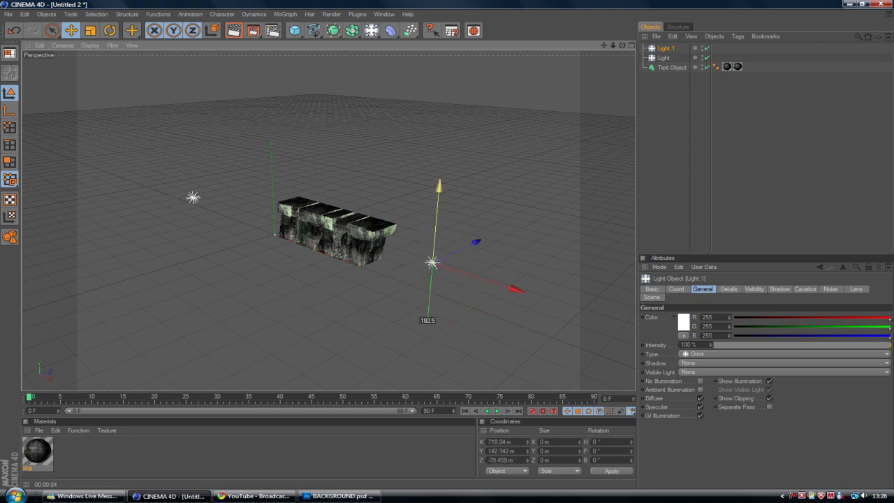
scroll(370, 198, "up", 5)
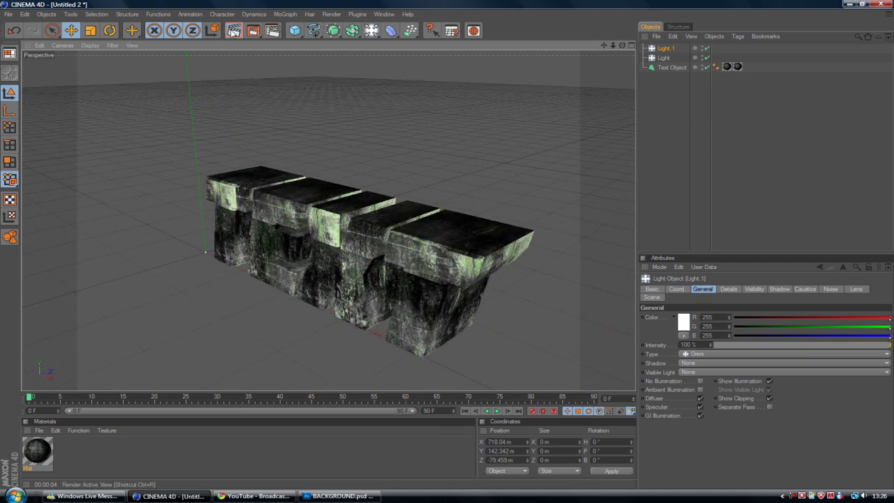
left_click(233, 30)
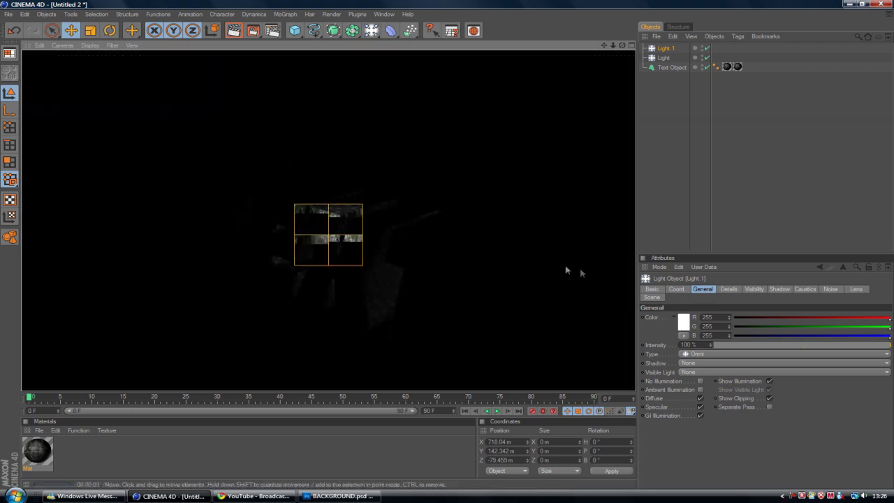